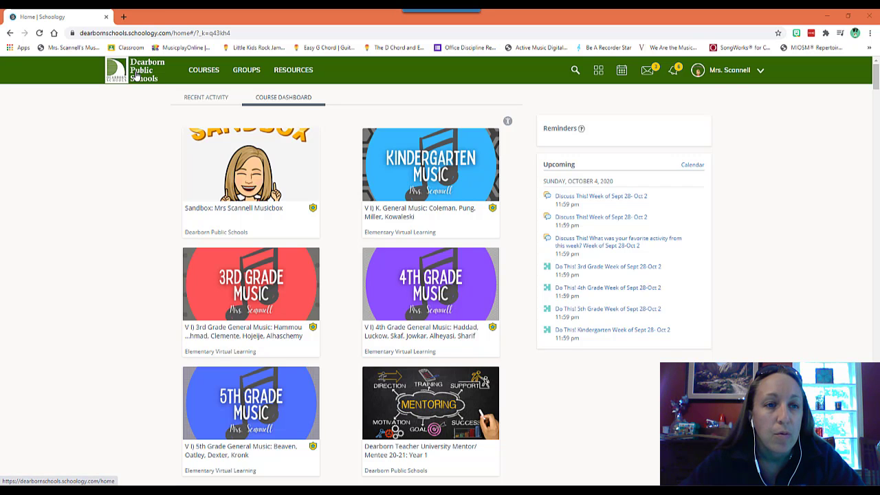
# Look through the course cards on the home page's course dashboard and return to the top.
pyautogui.click(137, 76)
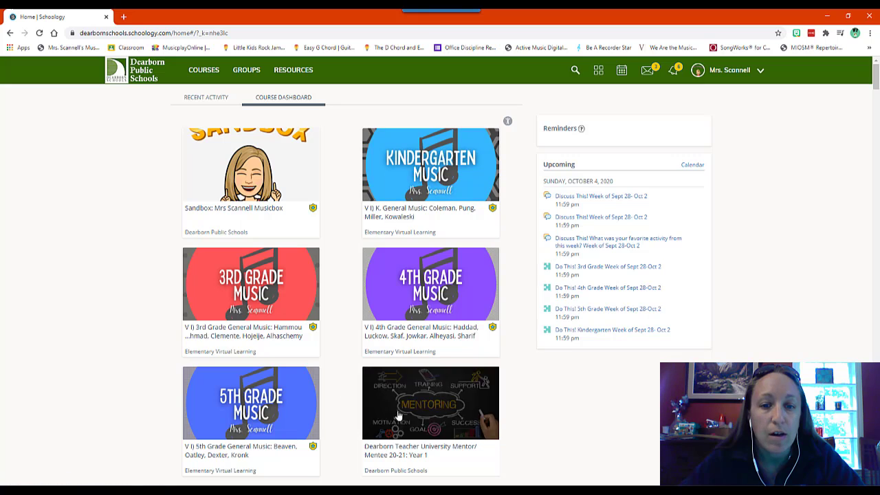
pyautogui.scroll(-10, 389, 289)
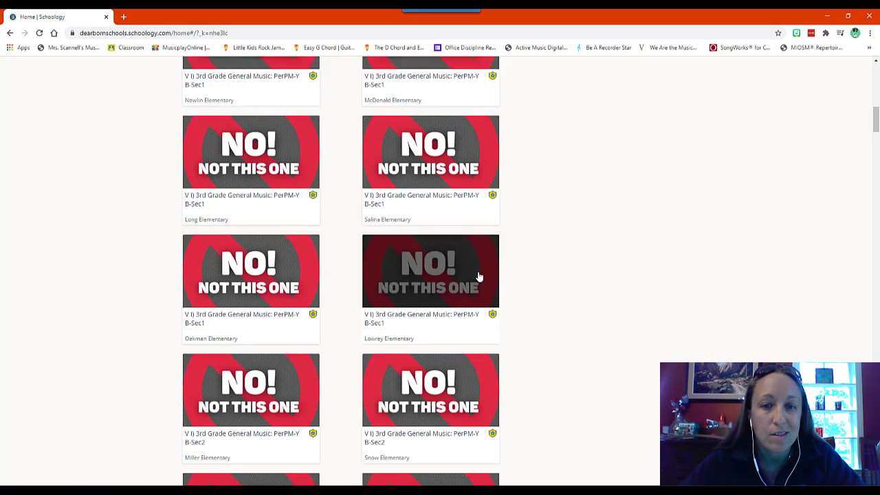
pyautogui.scroll(-10, 480, 276)
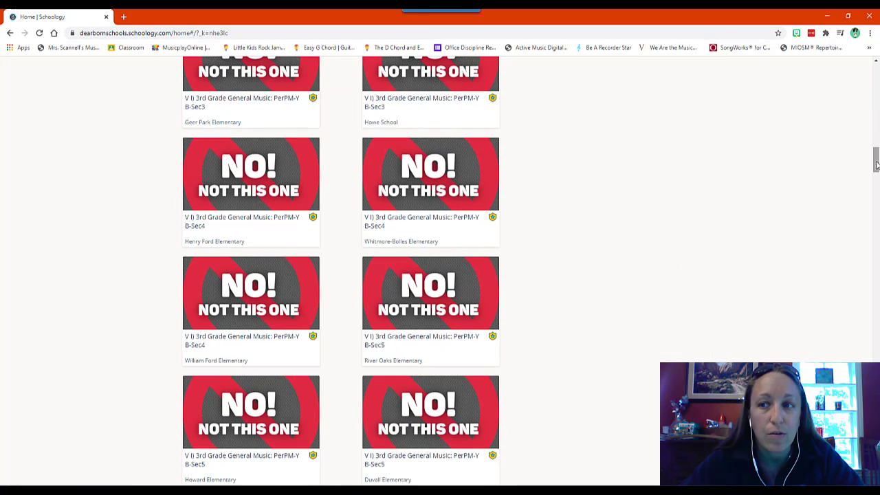
pyautogui.moveTo(876, 165); pyautogui.dragTo(875, 68)
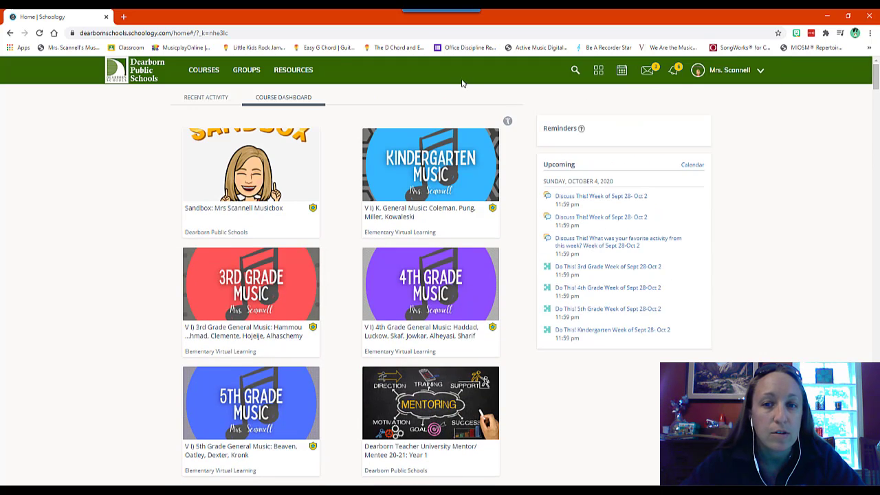
# Open the full My Courses list and start reordering the courses.
pyautogui.click(204, 73)
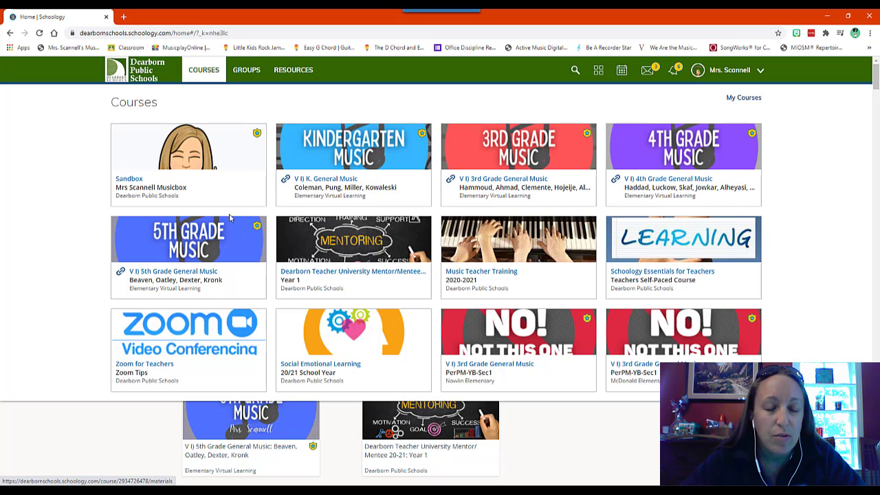
pyautogui.click(743, 99)
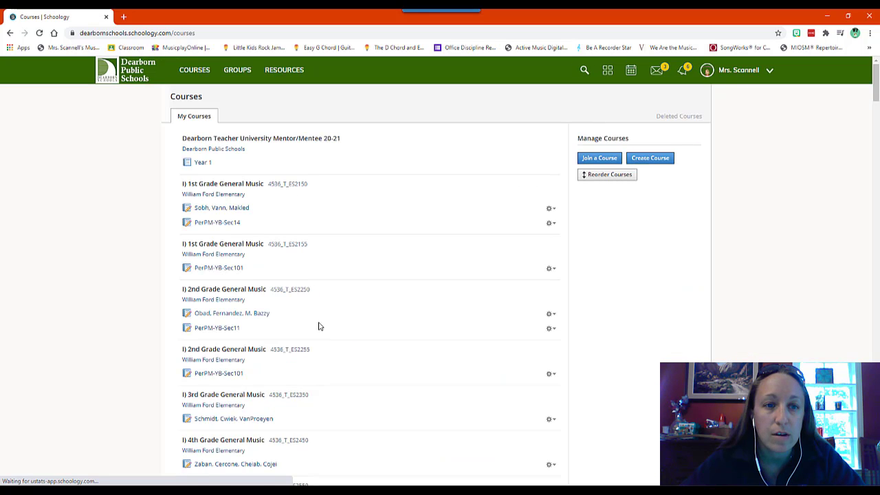
pyautogui.click(596, 177)
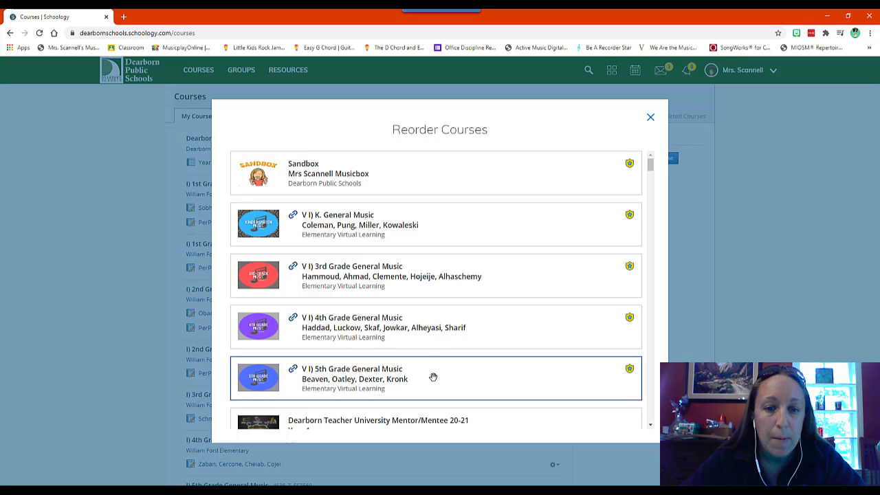
# Move the 5th Grade General Music course directly below Sandbox, return it to below 4th Grade General Music, and close the course reordering.
pyautogui.moveTo(433, 378); pyautogui.dragTo(429, 229)
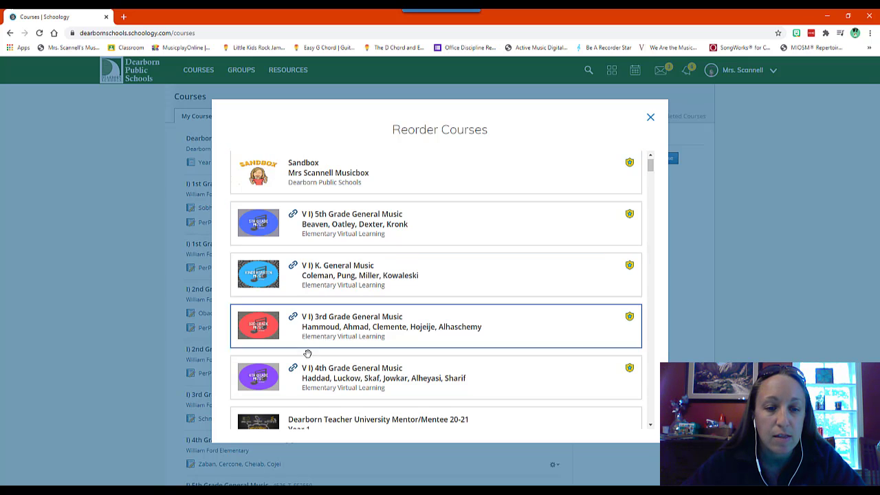
pyautogui.moveTo(308, 217); pyautogui.dragTo(307, 325)
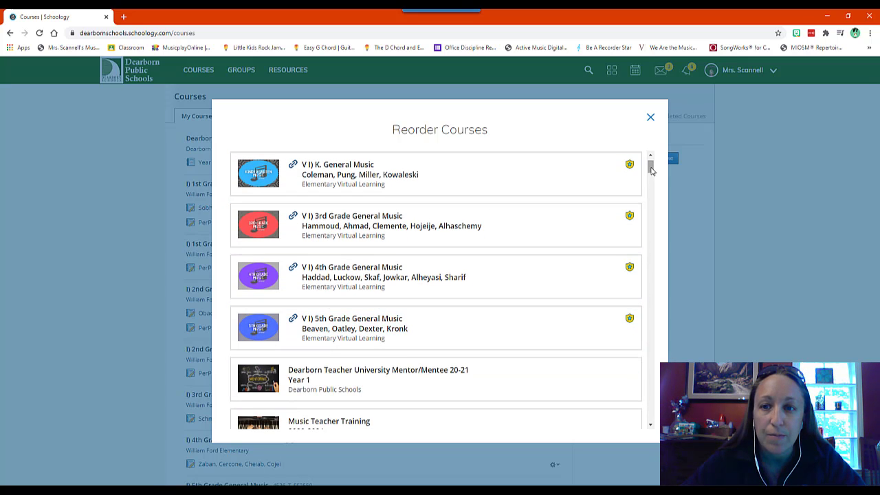
pyautogui.moveTo(651, 167); pyautogui.dragTo(652, 200)
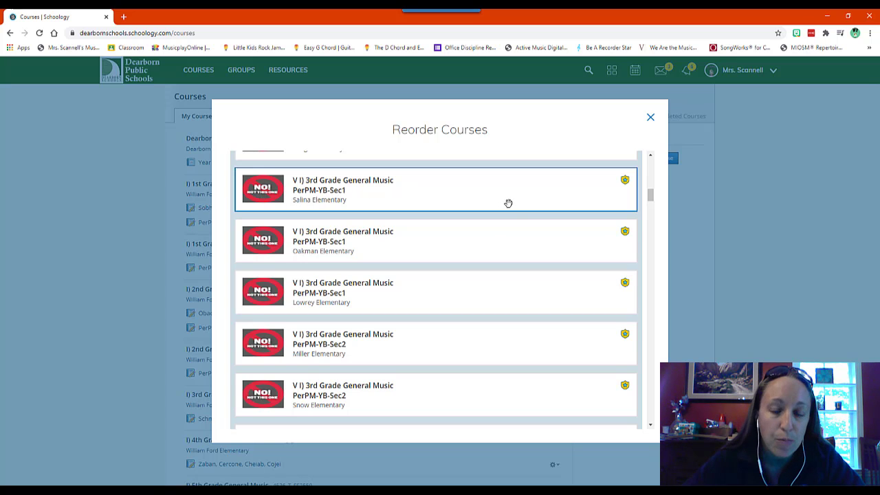
pyautogui.moveTo(651, 199); pyautogui.dragTo(651, 162)
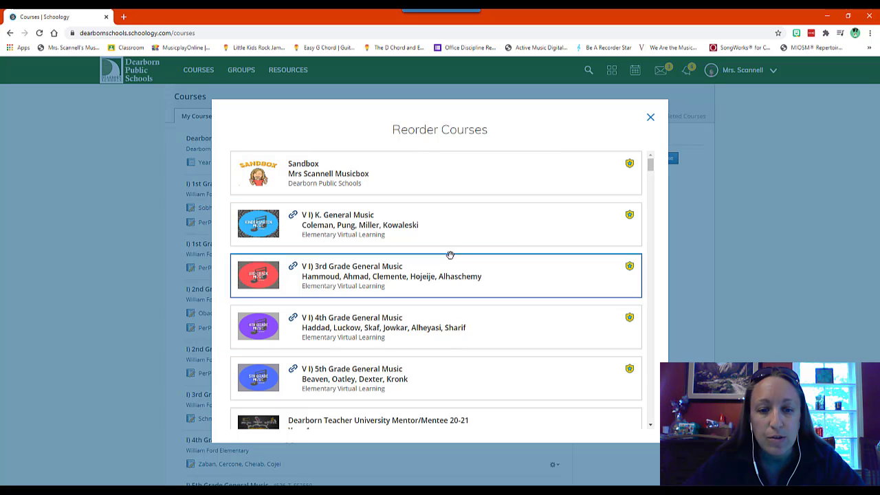
pyautogui.click(651, 118)
# Open the 3rd Grade General Music course, view its 3rd Grade Music Class ZOOM meetings, and return to the course materials.
pyautogui.click(196, 70)
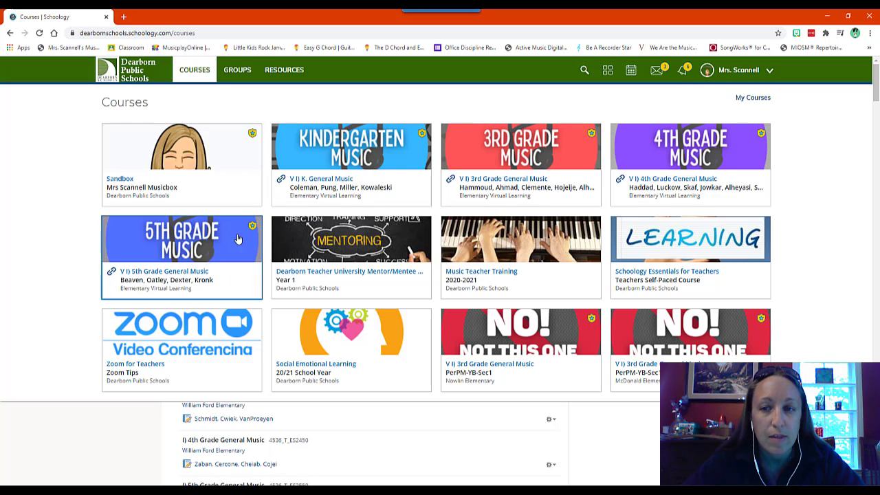
pyautogui.click(489, 169)
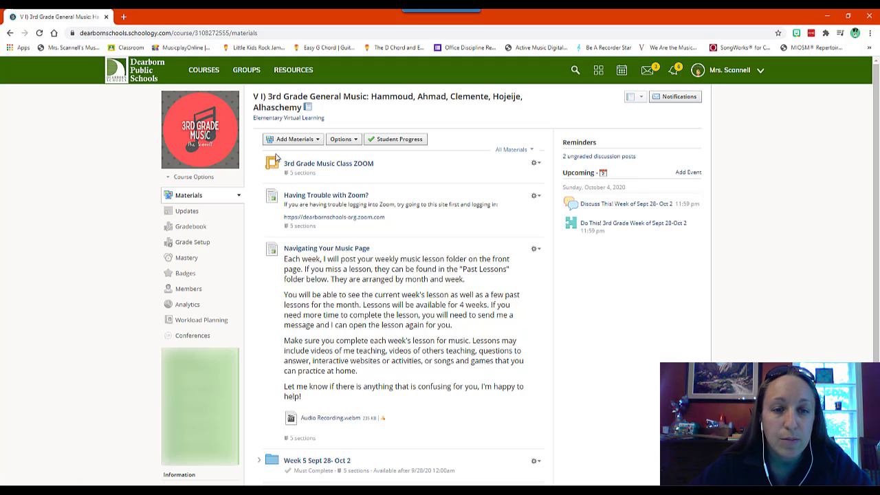
pyautogui.click(325, 167)
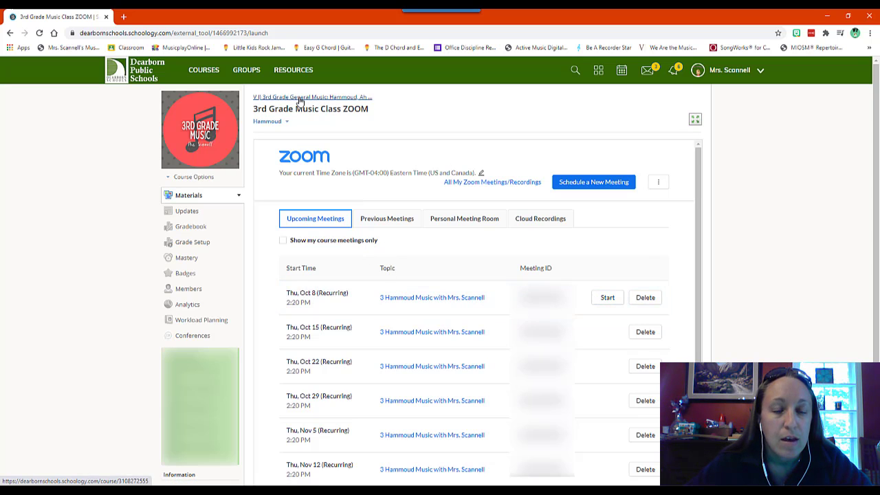
pyautogui.click(275, 97)
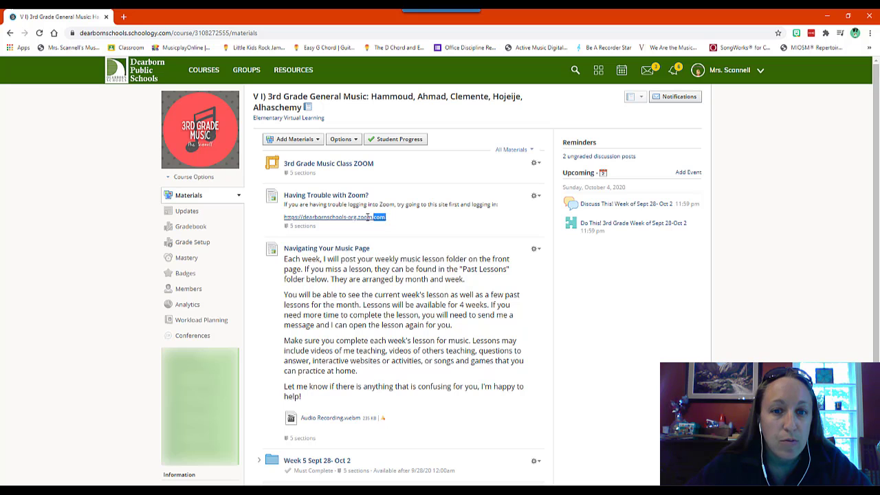
# Open the school's Zoom site, dearbornschools-org.zoom.us, in a new browser tab and return to the 3rd grade course page.
pyautogui.moveTo(369, 217); pyautogui.dragTo(284, 218)
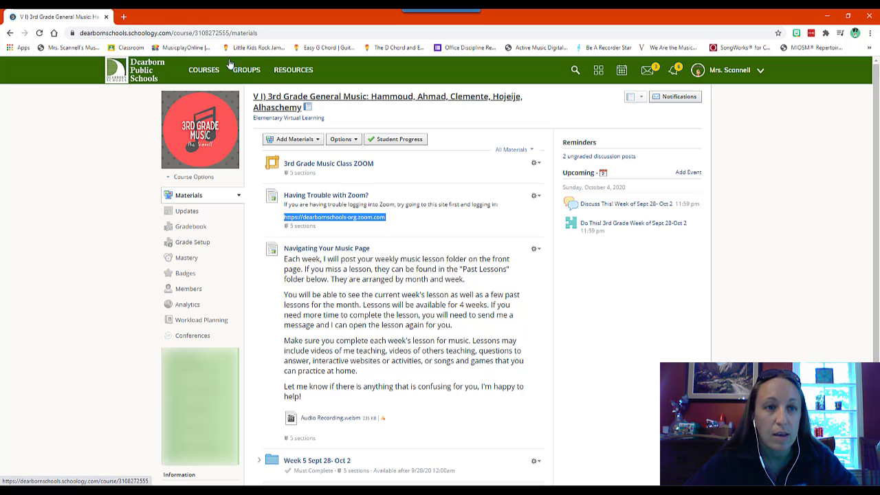
pyautogui.click(122, 16)
pyautogui.click(123, 33)
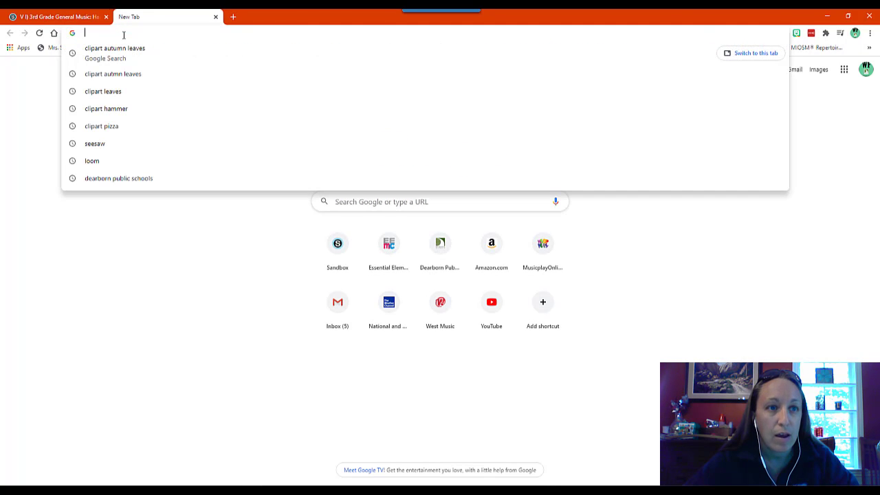
pyautogui.write('https://dearbornschools-org.zoom.com')
pyautogui.press('Return')
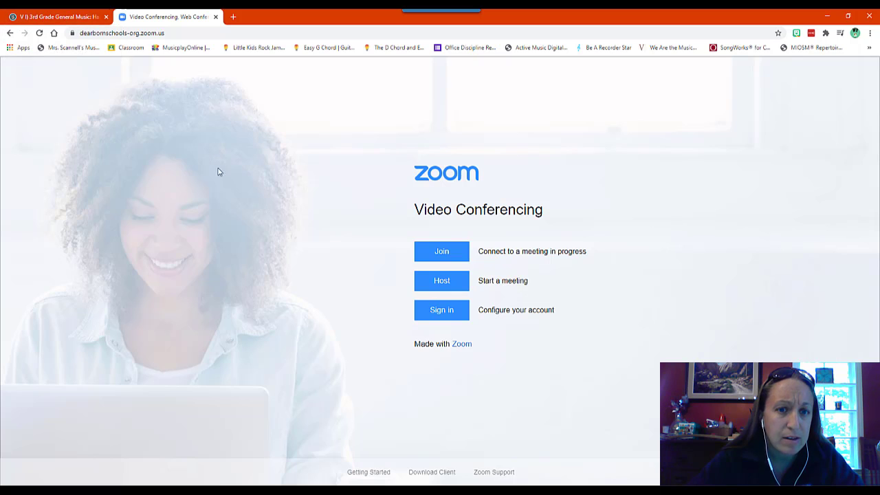
pyautogui.click(65, 18)
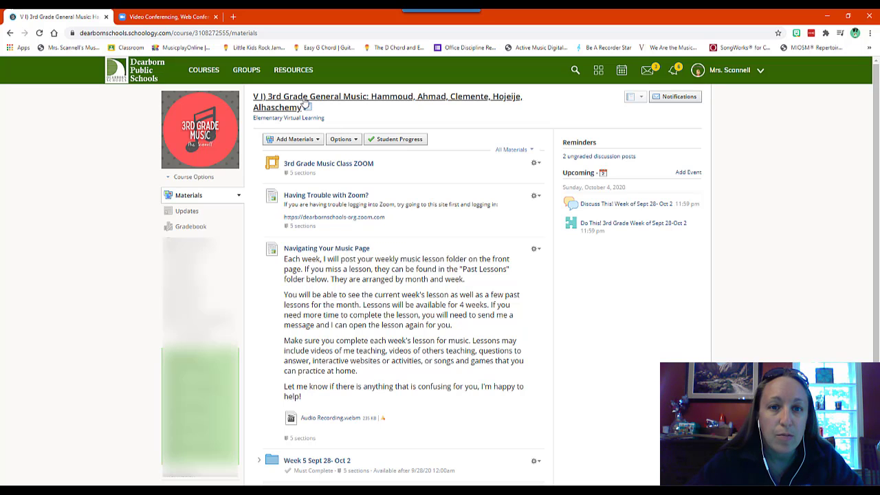
# Open the Week 5 Sept 28- Oct 2 folder and look through the lesson videos on its Watch This! page.
pyautogui.scroll(-1, 347, 248)
pyautogui.scroll(-1, 336, 207)
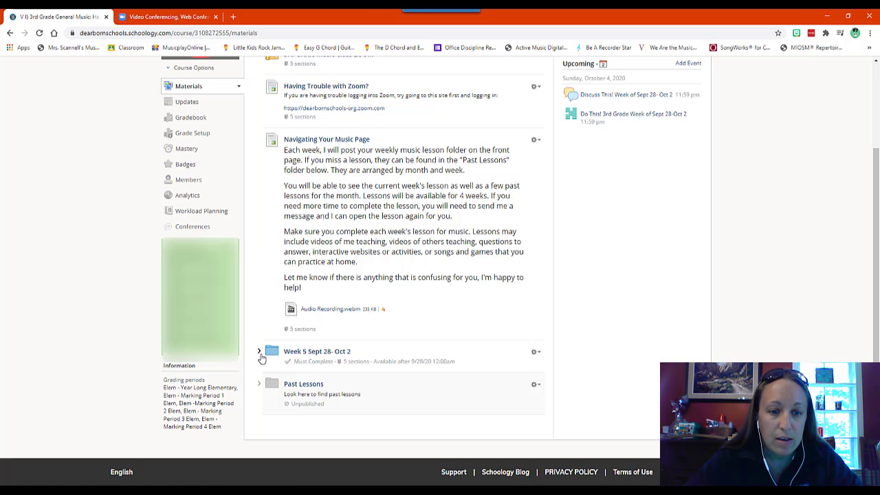
pyautogui.click(330, 354)
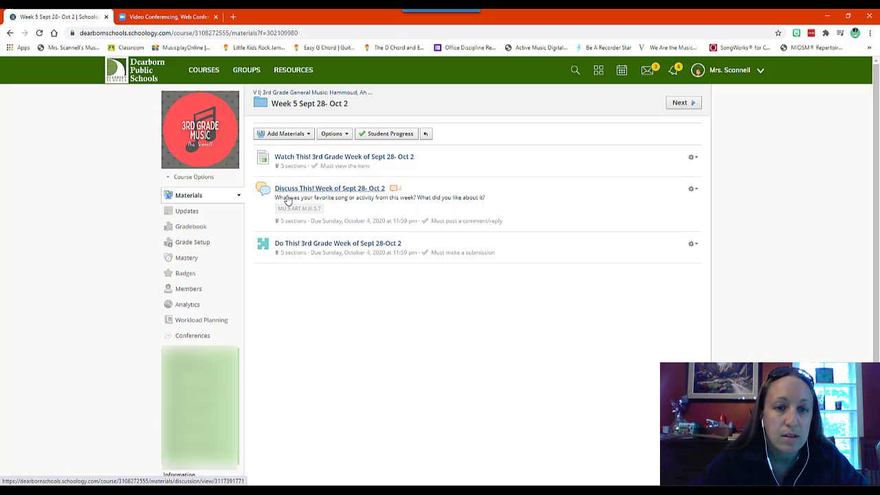
pyautogui.click(288, 158)
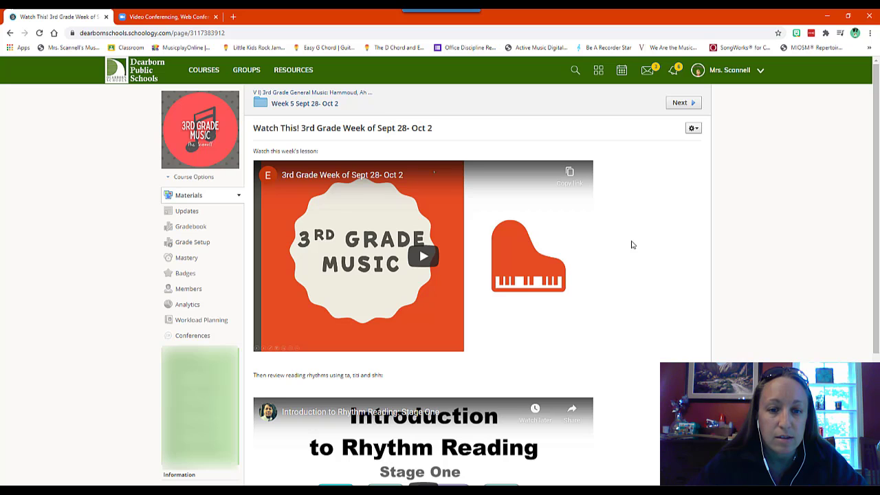
pyautogui.scroll(-3, 619, 261)
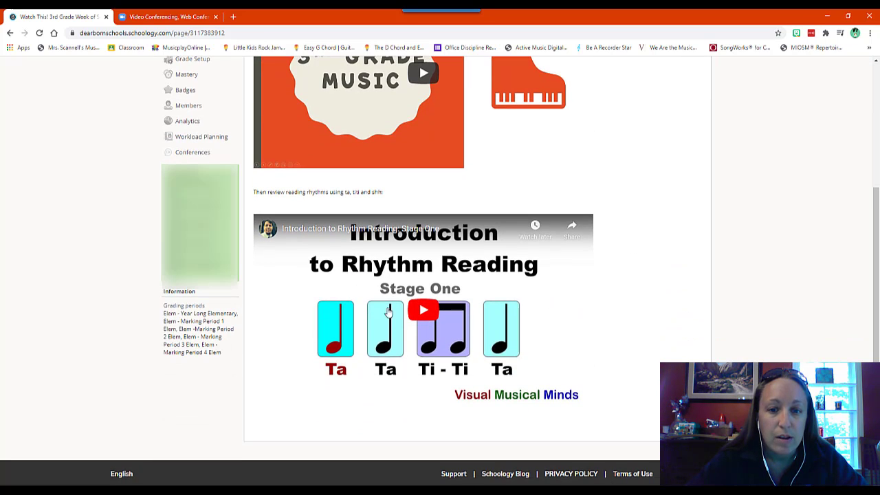
pyautogui.scroll(3, 631, 291)
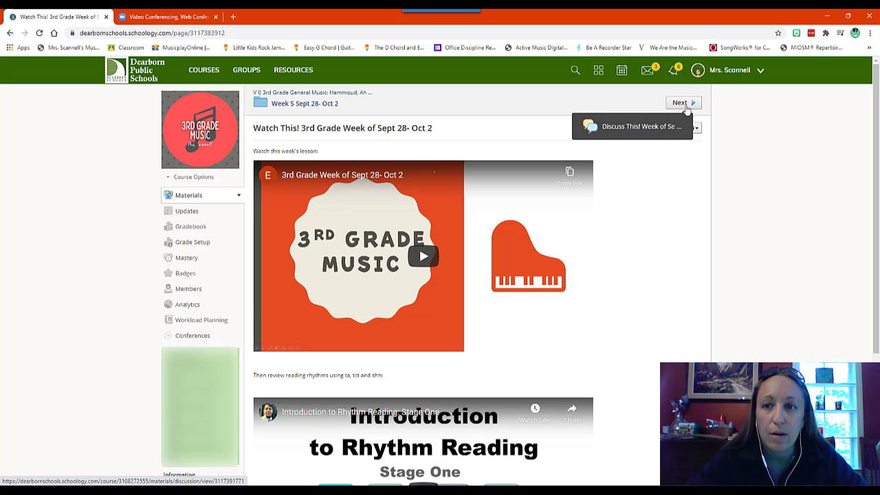
# Advance through the Discuss This! discussion to the Do This! 3rd Grade assessment and open its student preview.
pyautogui.click(685, 107)
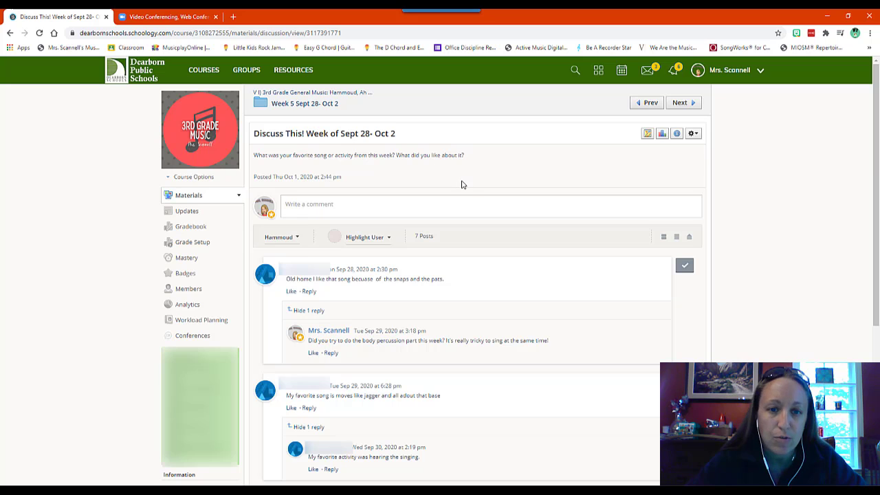
pyautogui.click(684, 104)
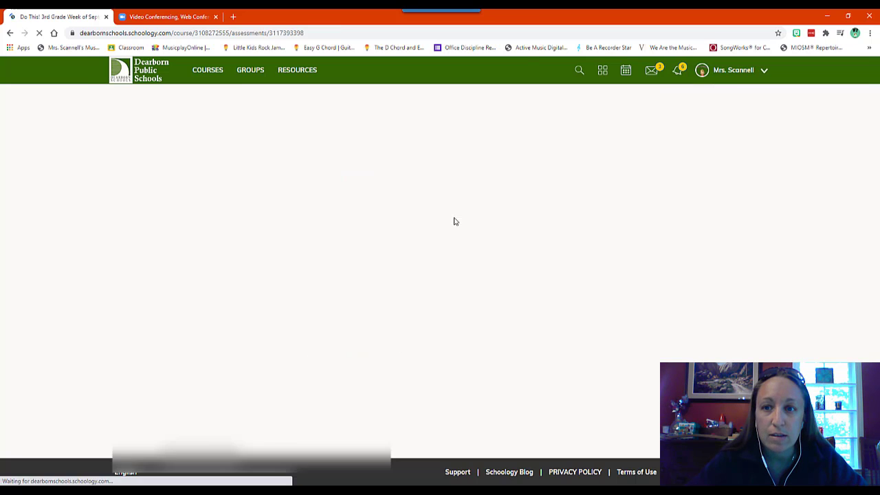
pyautogui.click(610, 114)
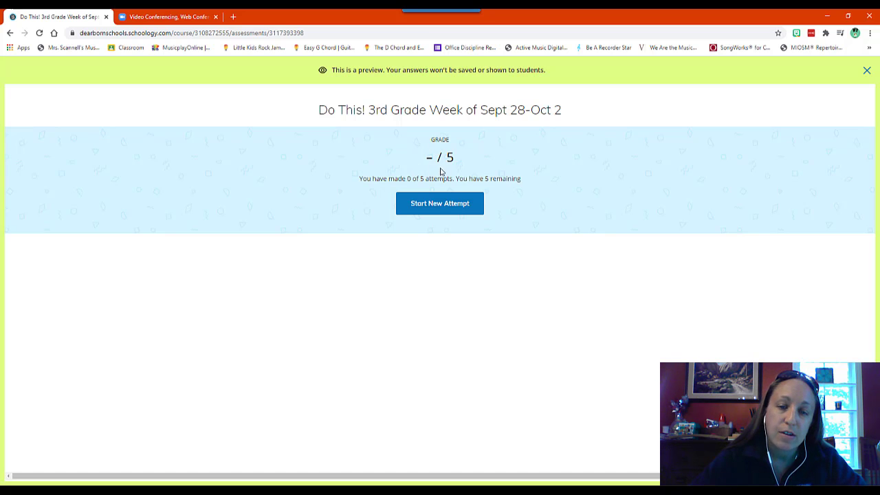
# Start a new assessment attempt and try placing "echoing" and "sitting silently and doing nothing" in the improvising question's blank.
pyautogui.click(435, 209)
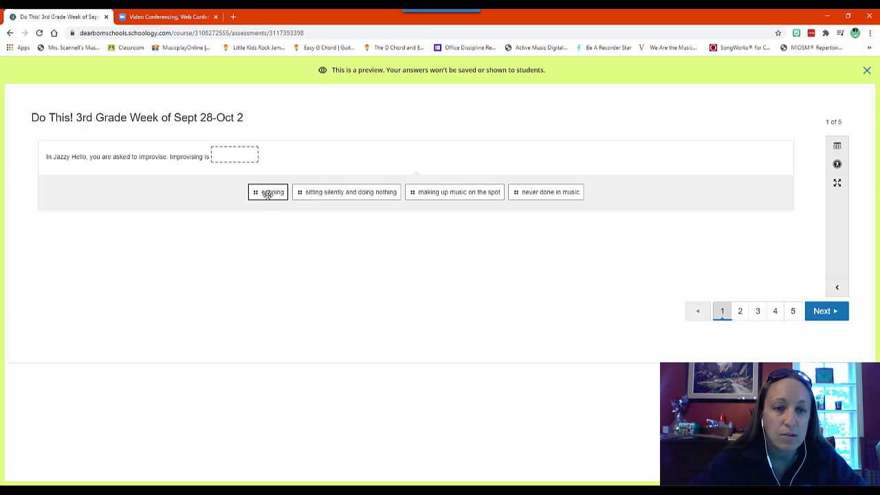
pyautogui.moveTo(272, 193); pyautogui.dragTo(248, 191)
pyautogui.moveTo(383, 186); pyautogui.dragTo(244, 195)
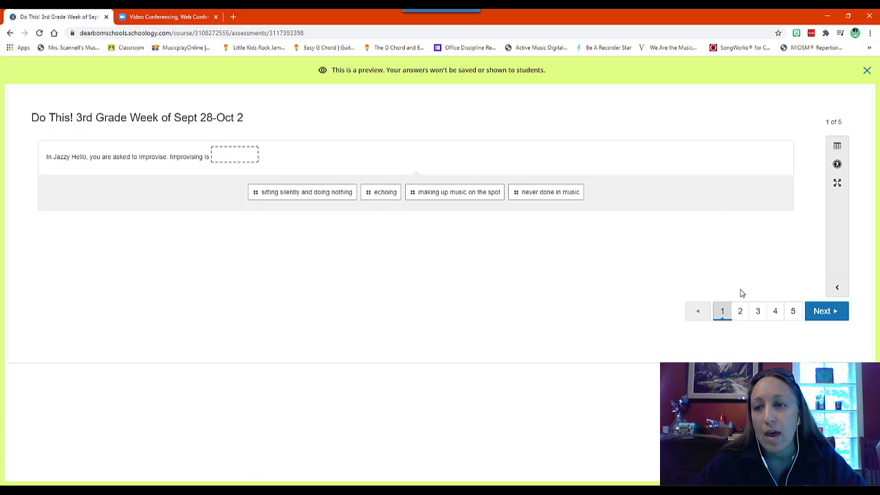
# Page through assessment questions 2 to 5 up to the review page, and return to the 3rd grade course materials.
pyautogui.click(830, 319)
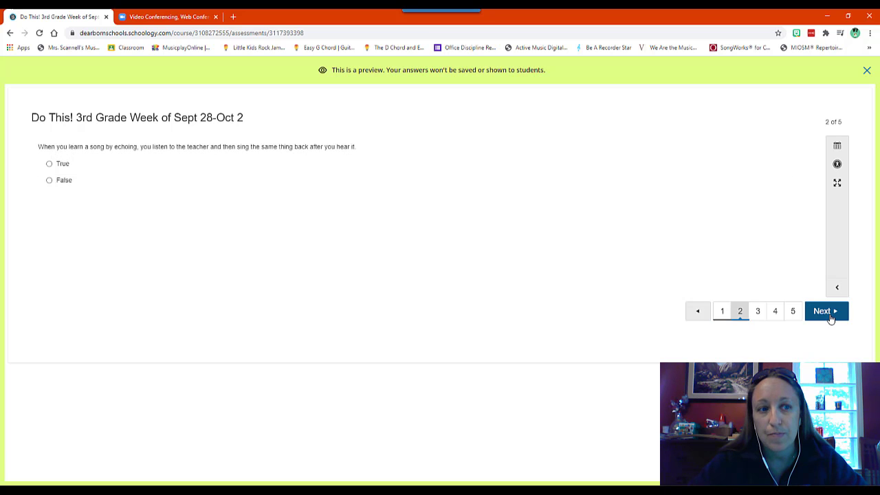
pyautogui.click(830, 318)
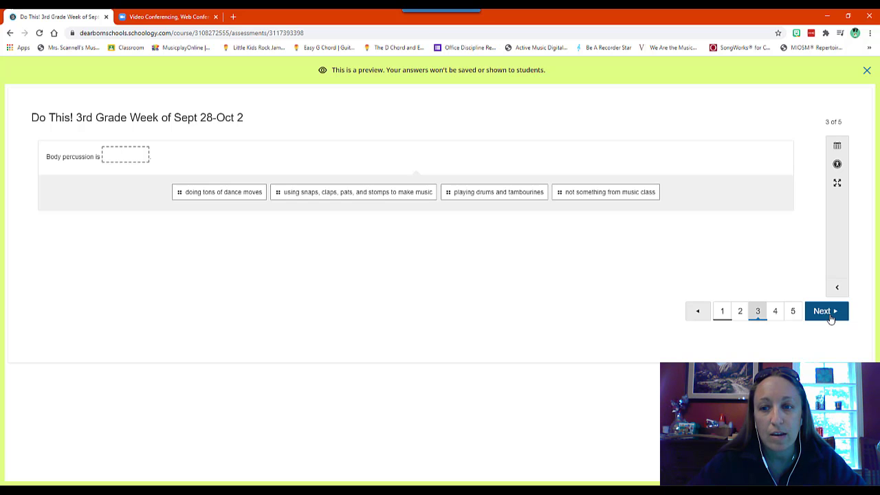
pyautogui.click(831, 318)
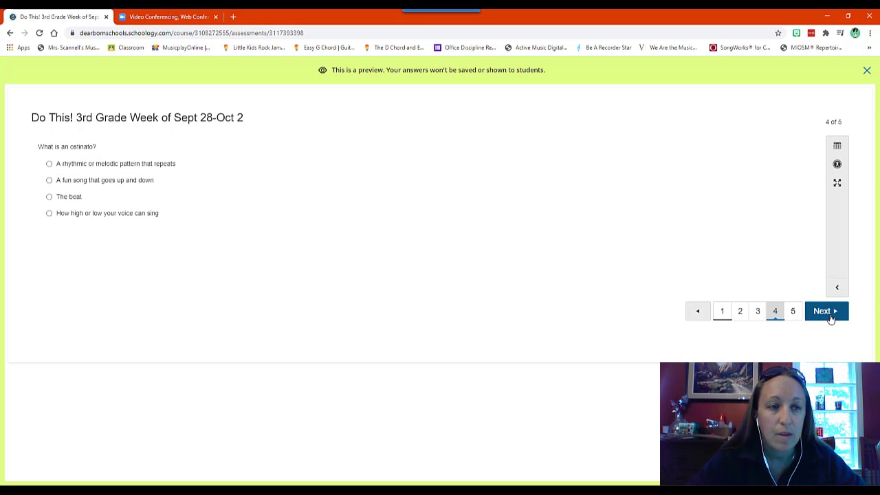
pyautogui.click(830, 318)
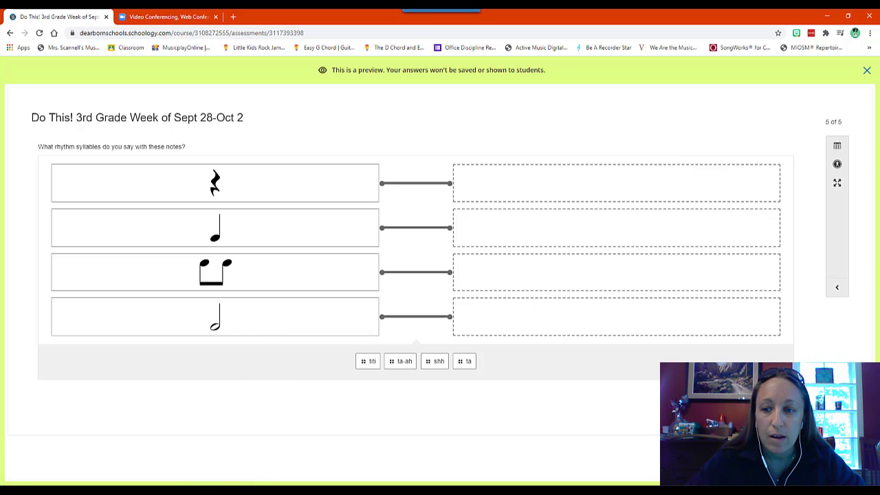
pyautogui.click(800, 406)
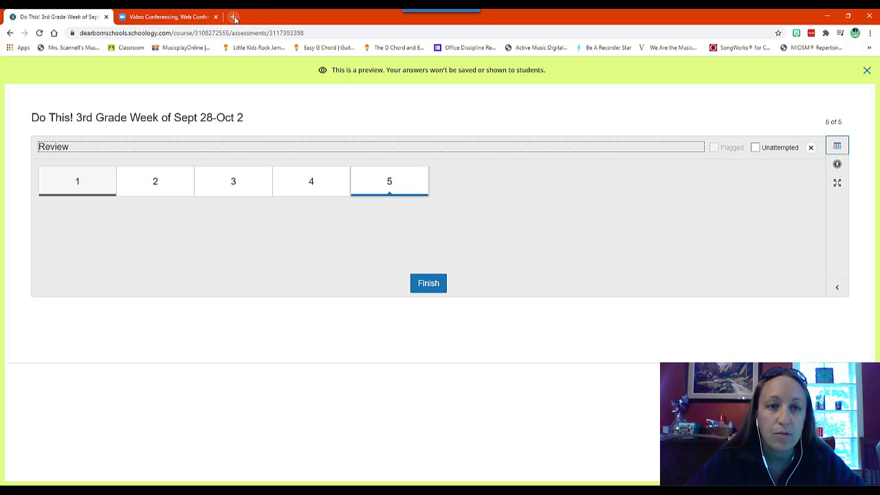
pyautogui.click(811, 147)
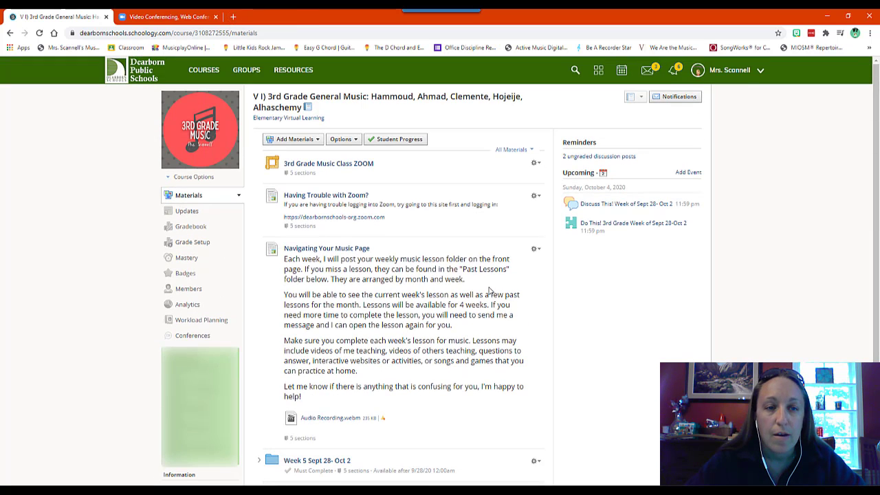